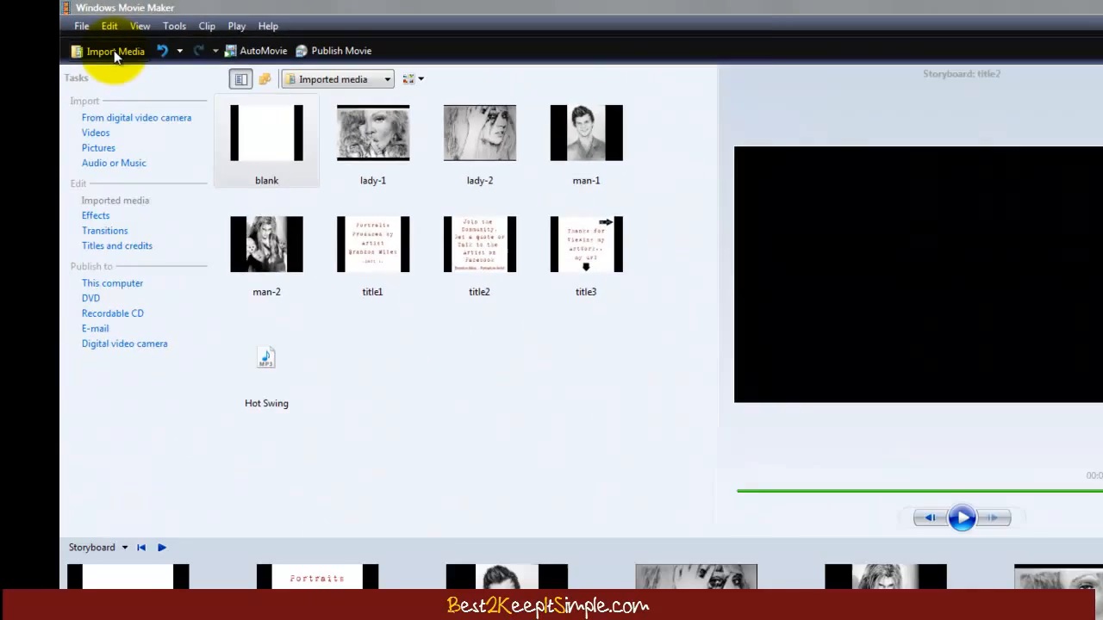
Step: Import the Hot Swing music file from the Sounds folder into the project media
{"action": "left_click", "coordinate": [115, 52]}
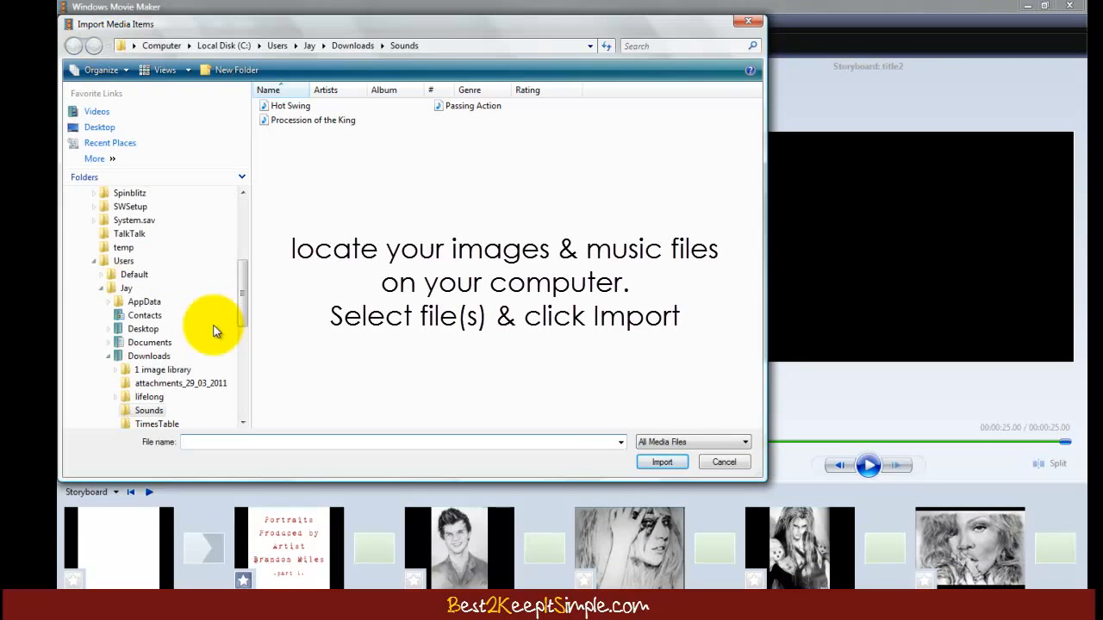
{"action": "left_click", "coordinate": [712, 467]}
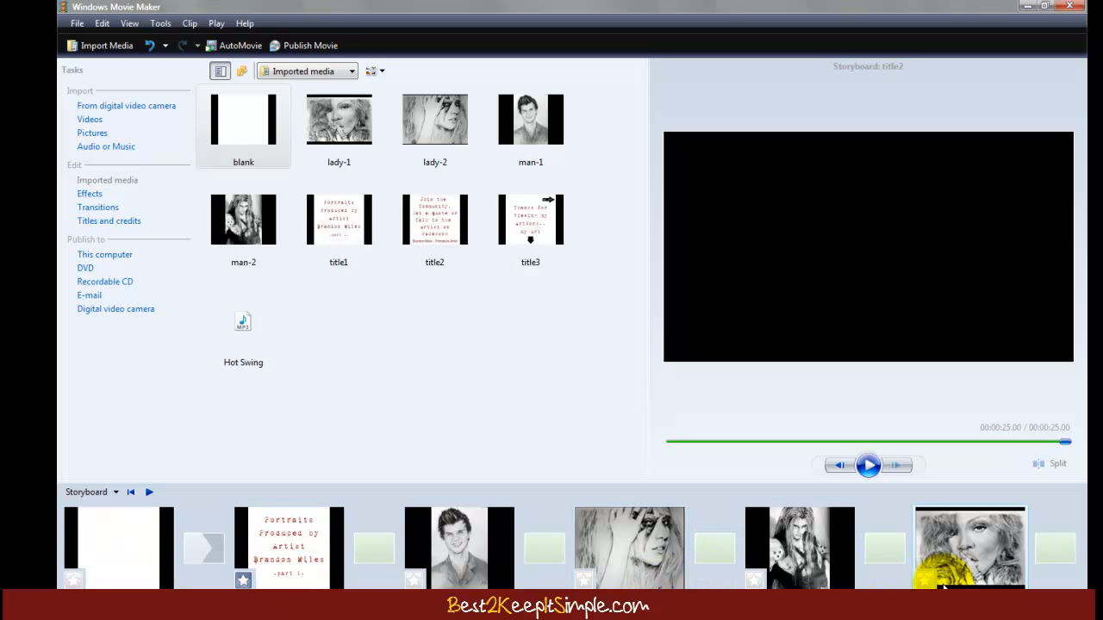
Step: Place the title1 card on the storyboard and display the Transitions gallery
{"action": "left_click_drag", "start_coordinate": [354, 220], "coordinate": [366, 320]}
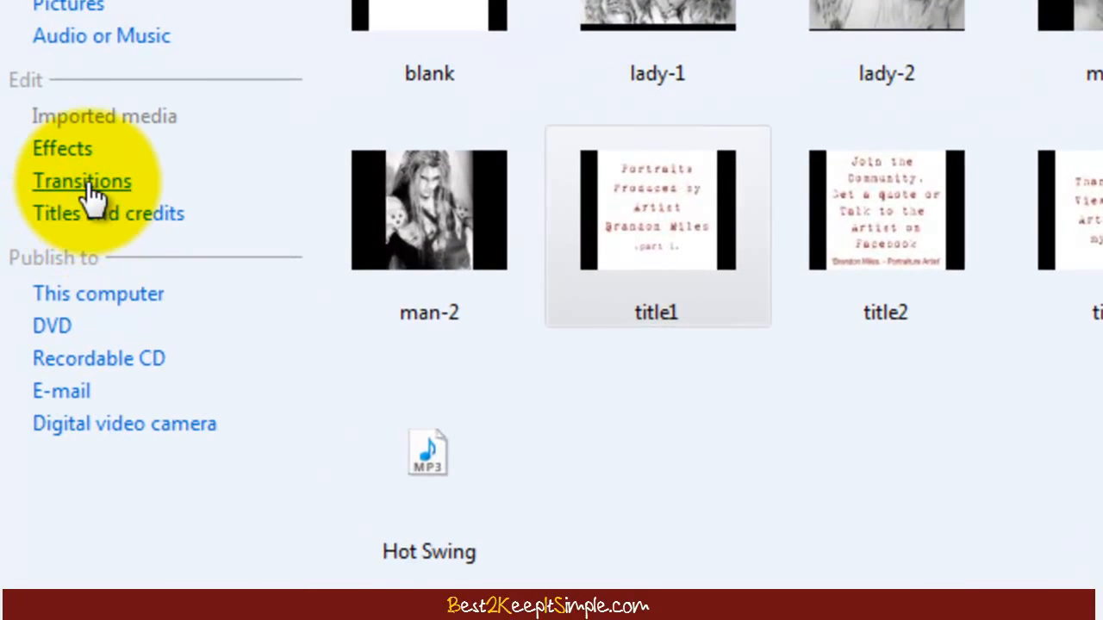
{"action": "left_click", "coordinate": [88, 183]}
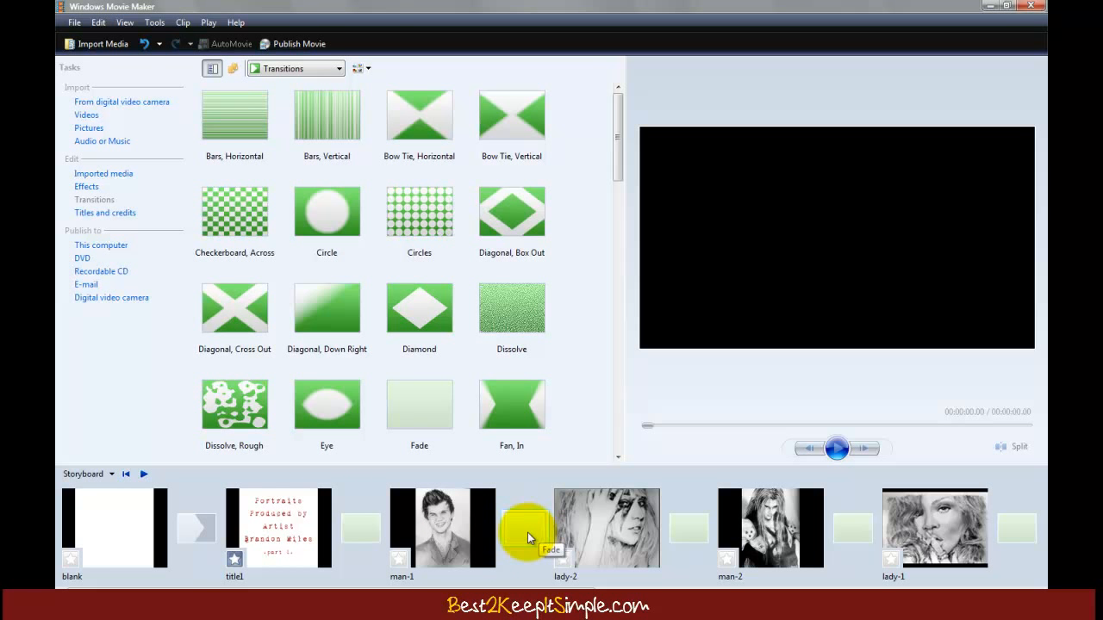
Step: Scroll the transitions gallery, then go back to the Imported media collection
{"action": "mouse_move", "coordinate": [618, 168]}
{"action": "left_mouse_down"}
{"action": "mouse_move", "coordinate": [599, 453]}
{"action": "mouse_move", "coordinate": [625, 145]}
{"action": "mouse_move", "coordinate": [616, 175]}
{"action": "left_mouse_up"}
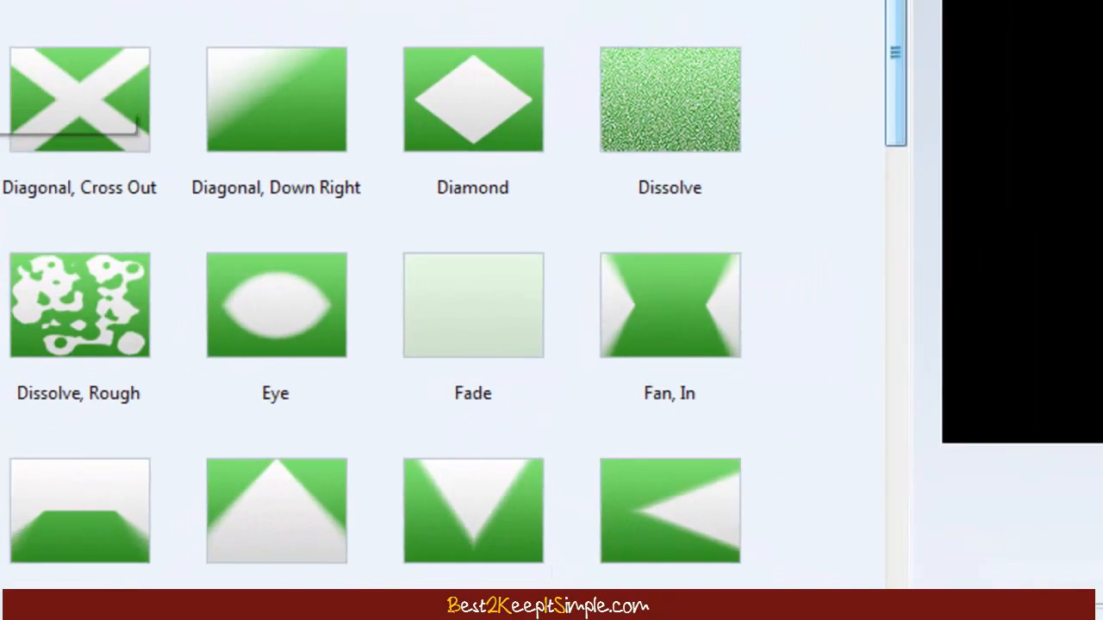
{"action": "left_click", "coordinate": [11, 135]}
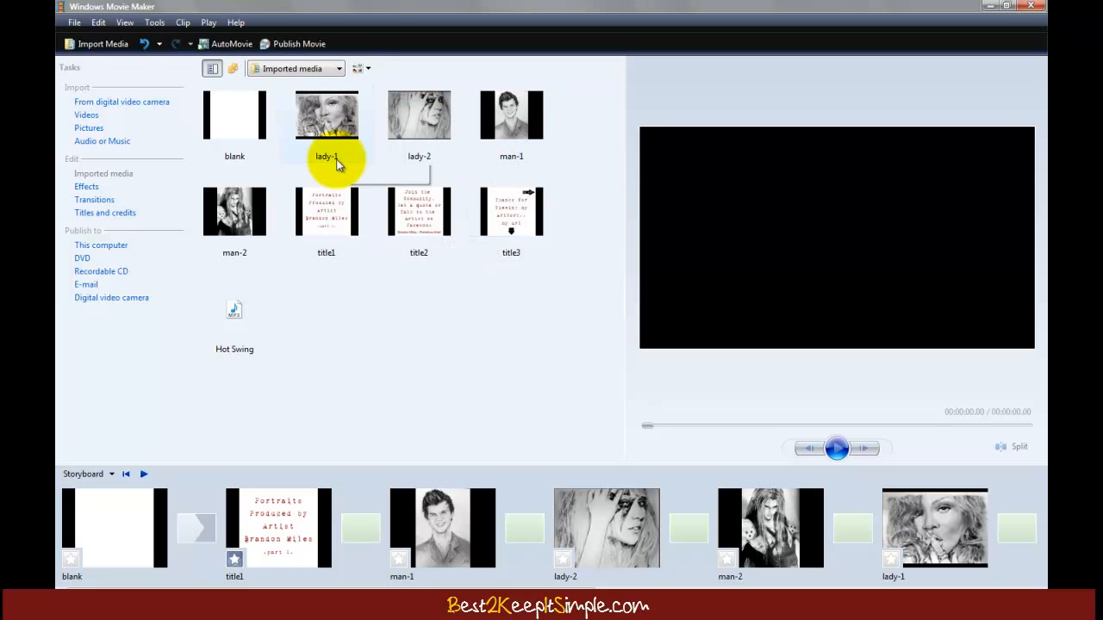
{"action": "left_click", "coordinate": [230, 129]}
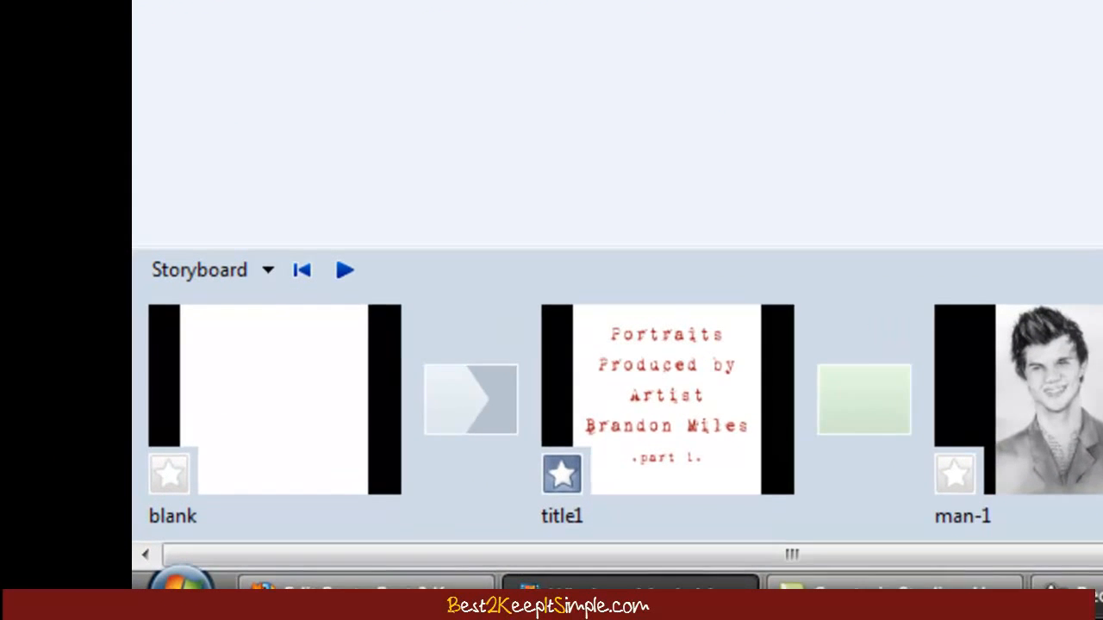
Step: Check the opening blank clip, then drop a Fade transition between title1 and man-1
{"action": "left_click", "coordinate": [359, 343]}
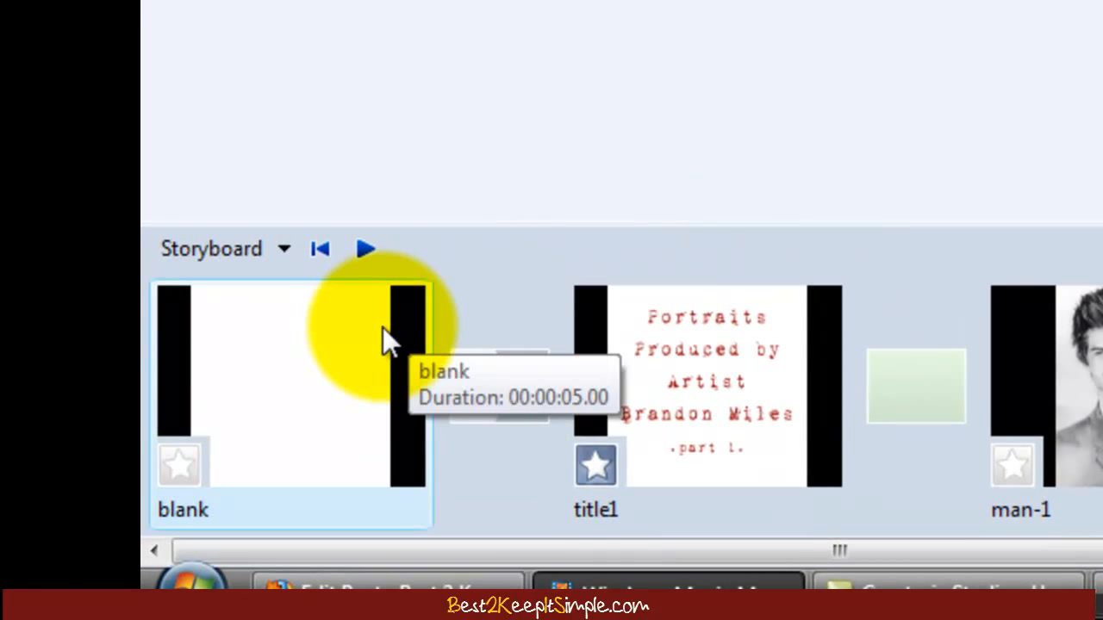
{"action": "left_click_drag", "start_coordinate": [916, 552], "coordinate": [614, 552]}
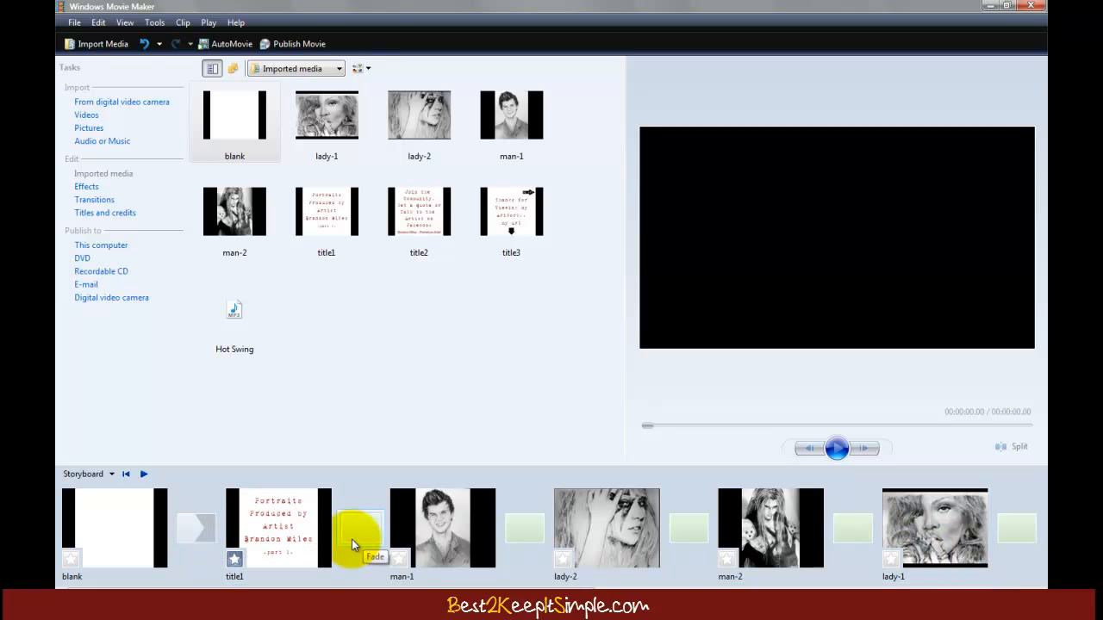
{"action": "left_click", "coordinate": [107, 203]}
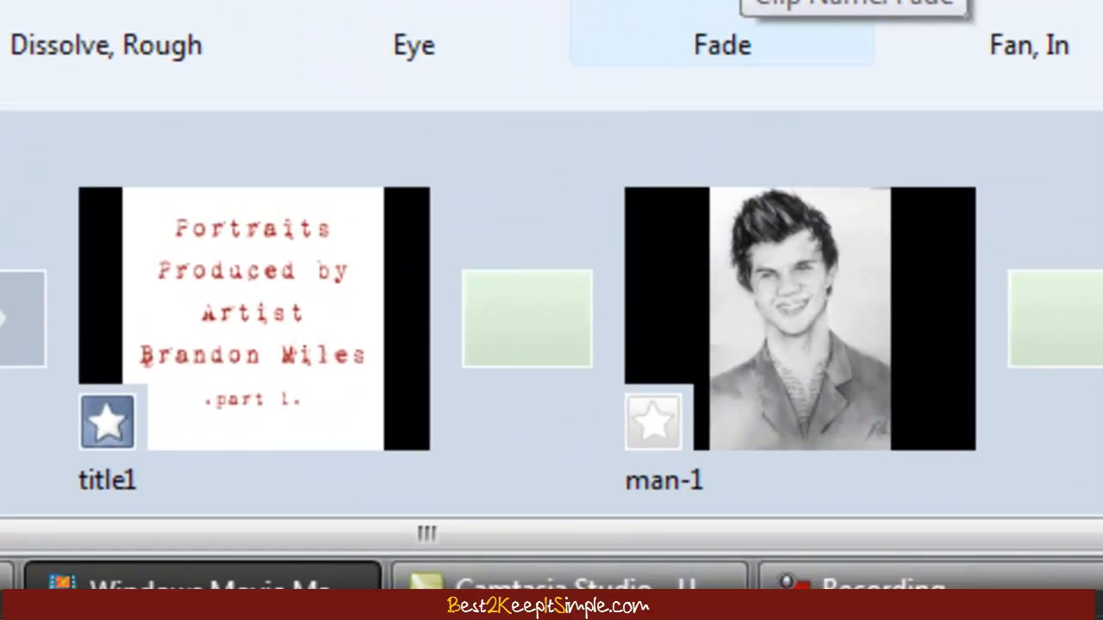
{"action": "left_click_drag", "start_coordinate": [539, 271], "coordinate": [405, 522]}
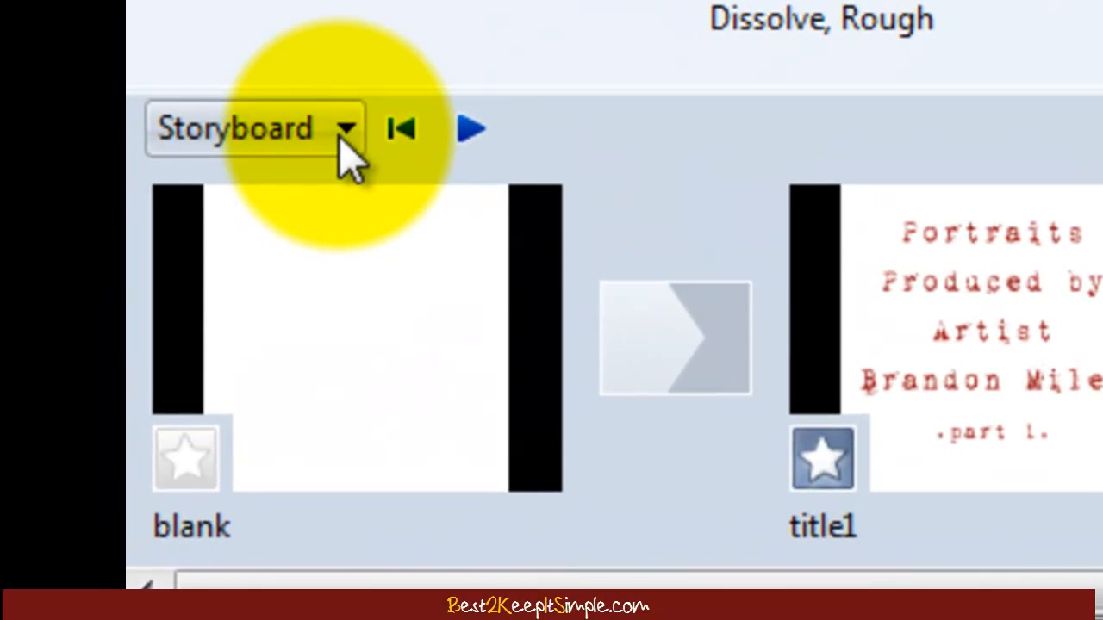
Step: Switch to Timeline view, zooming in and out to inspect the clips and Fade transitions
{"action": "left_click", "coordinate": [344, 131]}
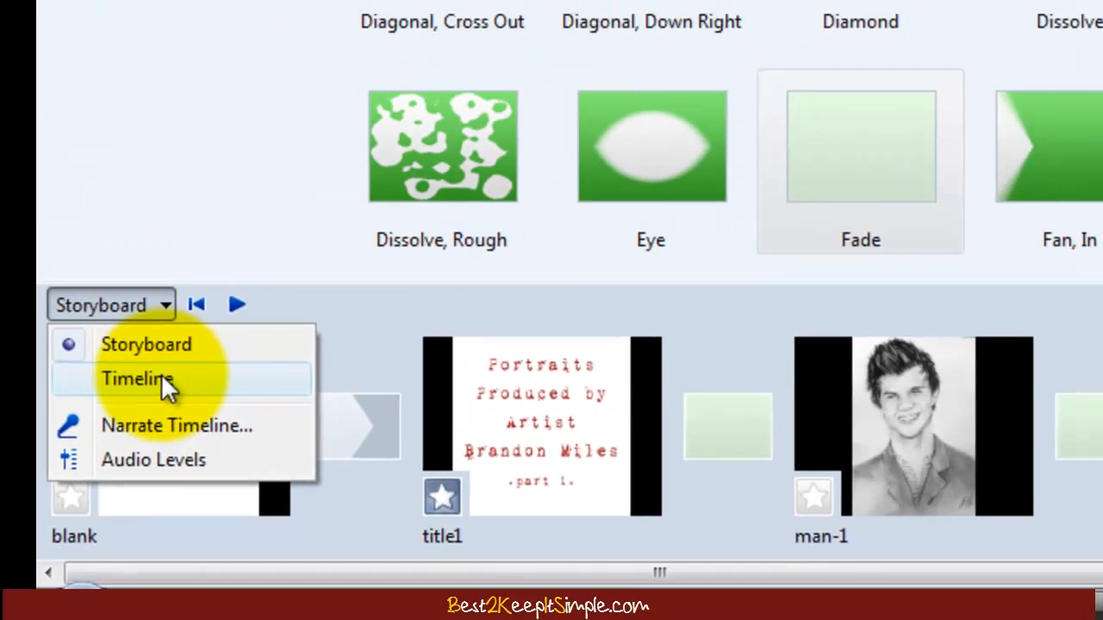
{"action": "left_click", "coordinate": [226, 334]}
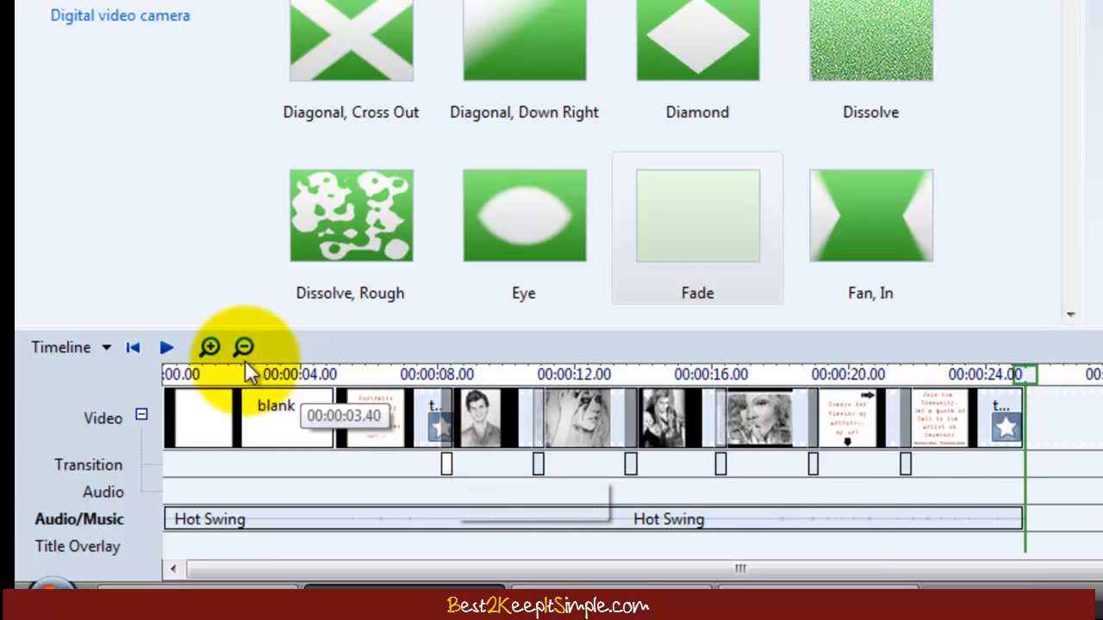
{"action": "left_click", "coordinate": [210, 347]}
{"action": "left_click", "coordinate": [210, 348]}
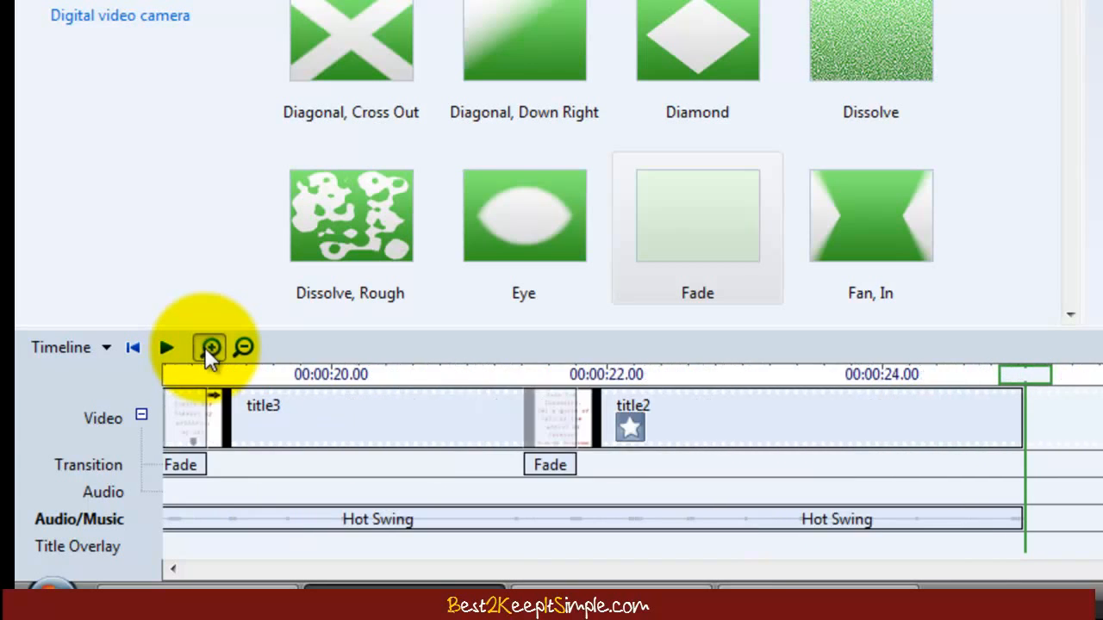
{"action": "left_click", "coordinate": [210, 347]}
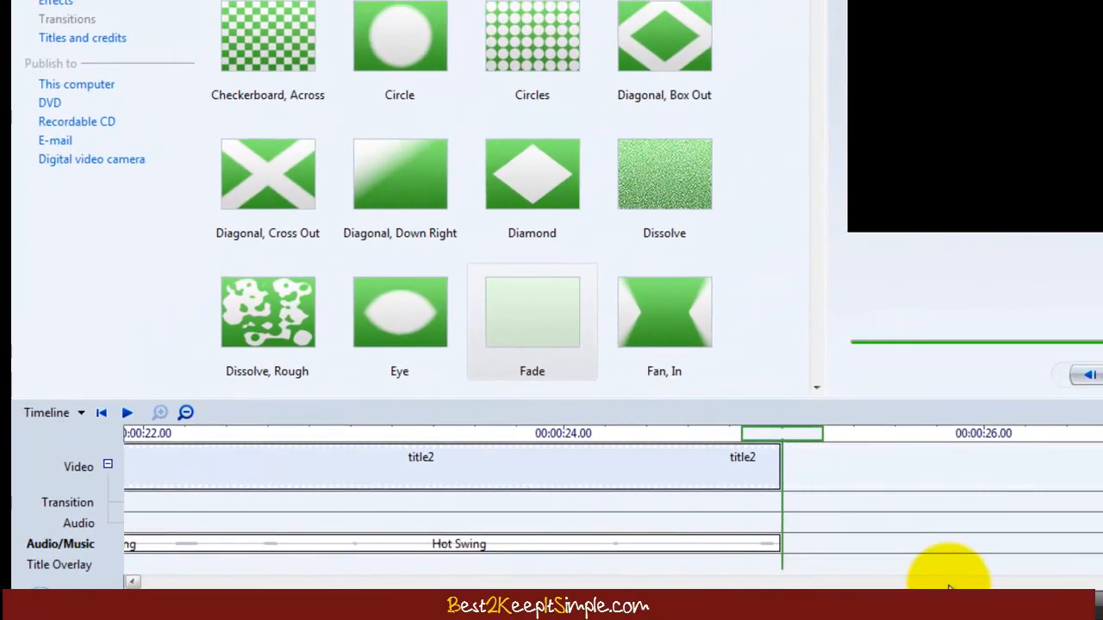
{"action": "left_click_drag", "start_coordinate": [1076, 583], "coordinate": [147, 578]}
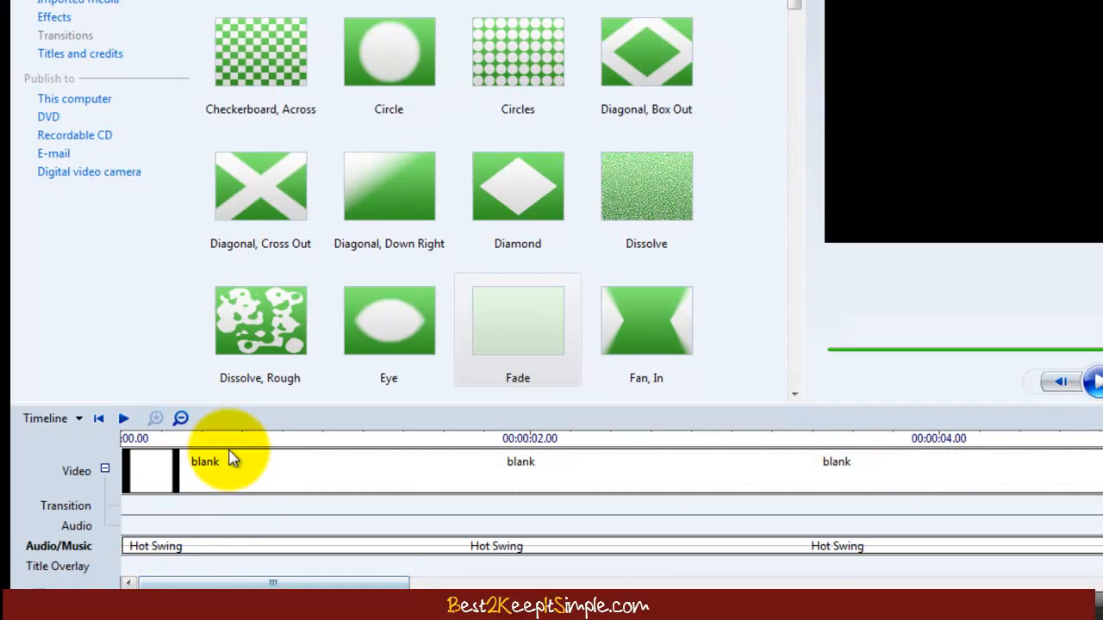
{"action": "left_click", "coordinate": [180, 419]}
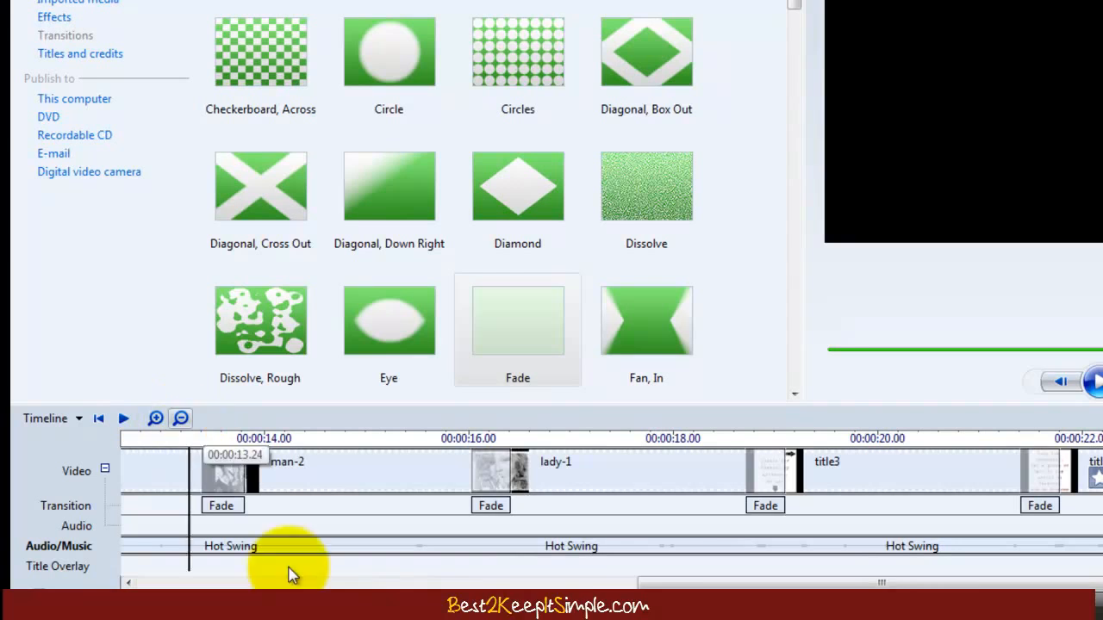
{"action": "left_click_drag", "start_coordinate": [853, 582], "coordinate": [233, 581]}
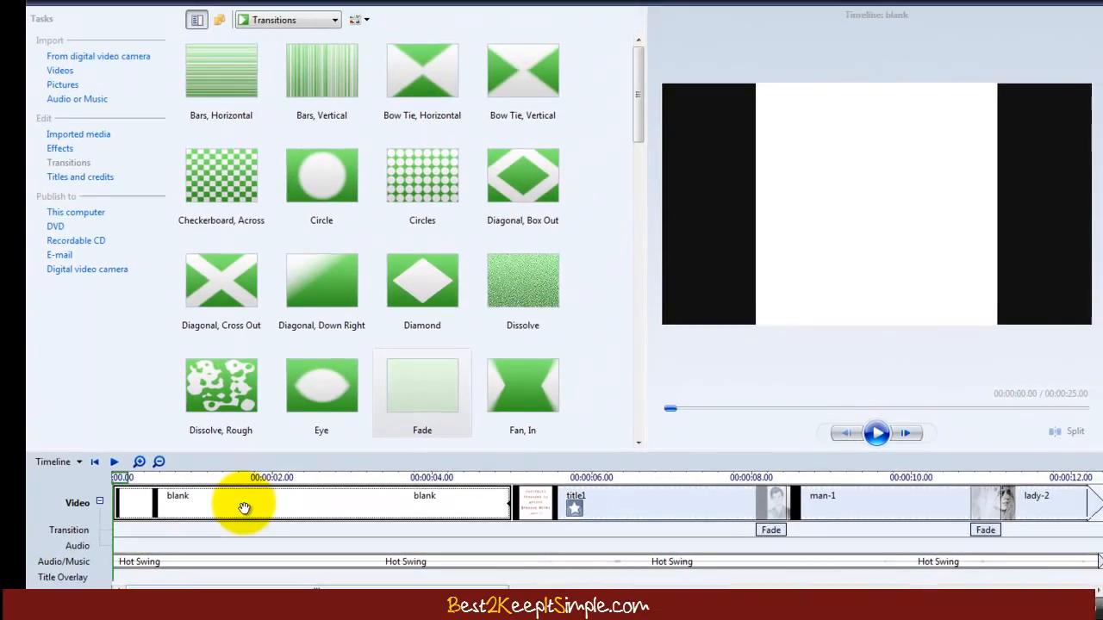
Step: Preview title1 and man-1, lengthen the title1 clip, and scroll the timeline back to its start
{"action": "left_click", "coordinate": [665, 500]}
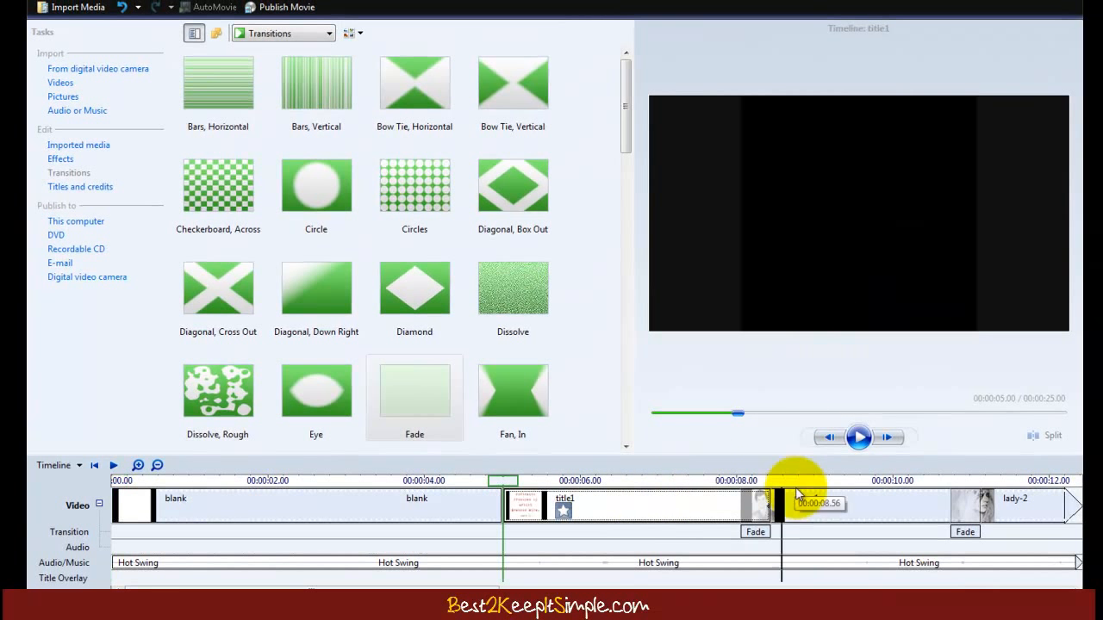
{"action": "left_click", "coordinate": [797, 496]}
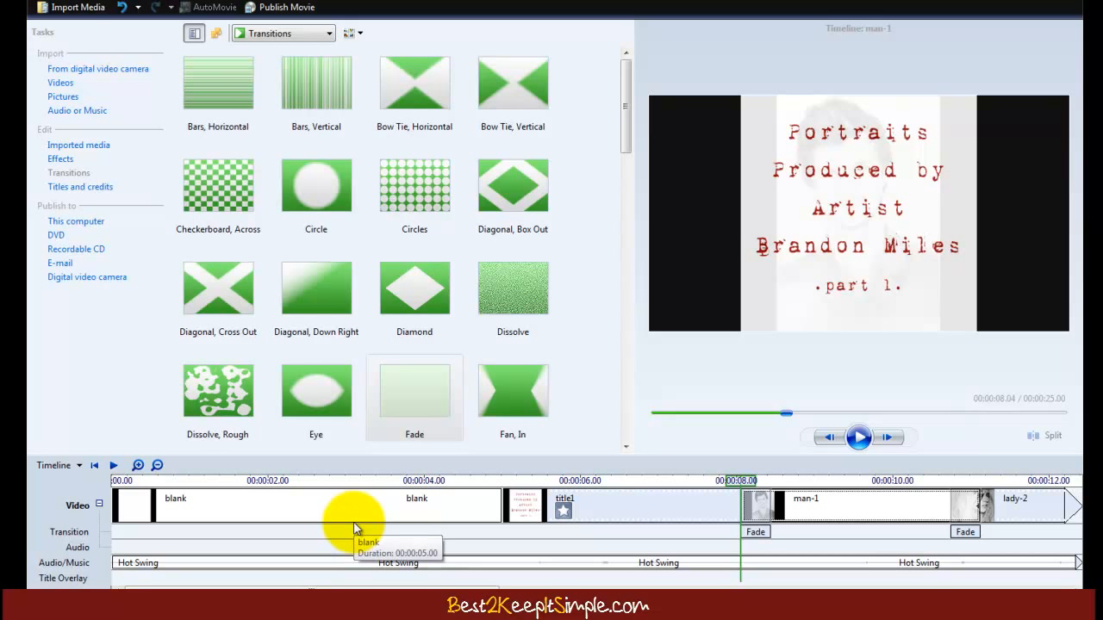
{"action": "left_click_drag", "start_coordinate": [394, 589], "coordinate": [536, 589]}
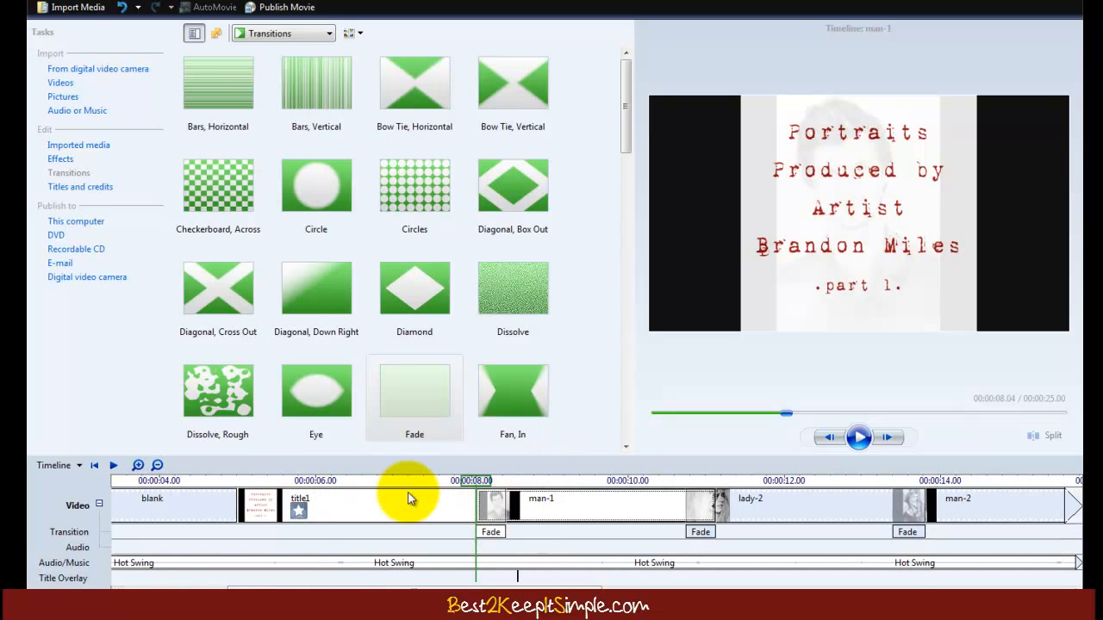
{"action": "left_click_drag", "start_coordinate": [268, 481], "coordinate": [473, 500]}
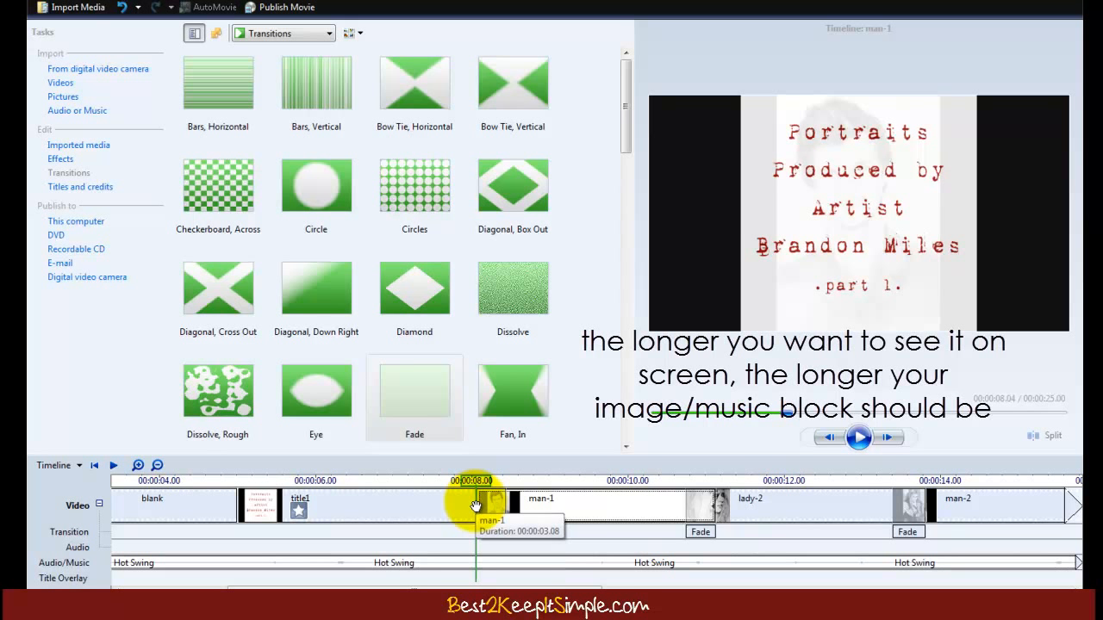
{"action": "left_click_drag", "start_coordinate": [490, 586], "coordinate": [284, 586]}
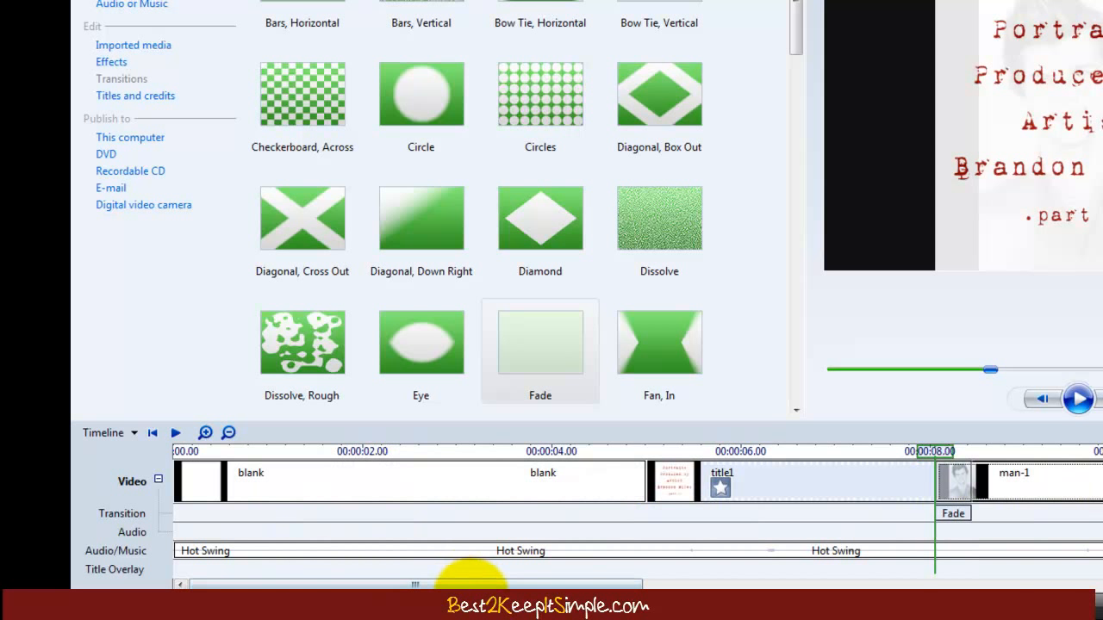
{"action": "left_click_drag", "start_coordinate": [456, 584], "coordinate": [578, 586]}
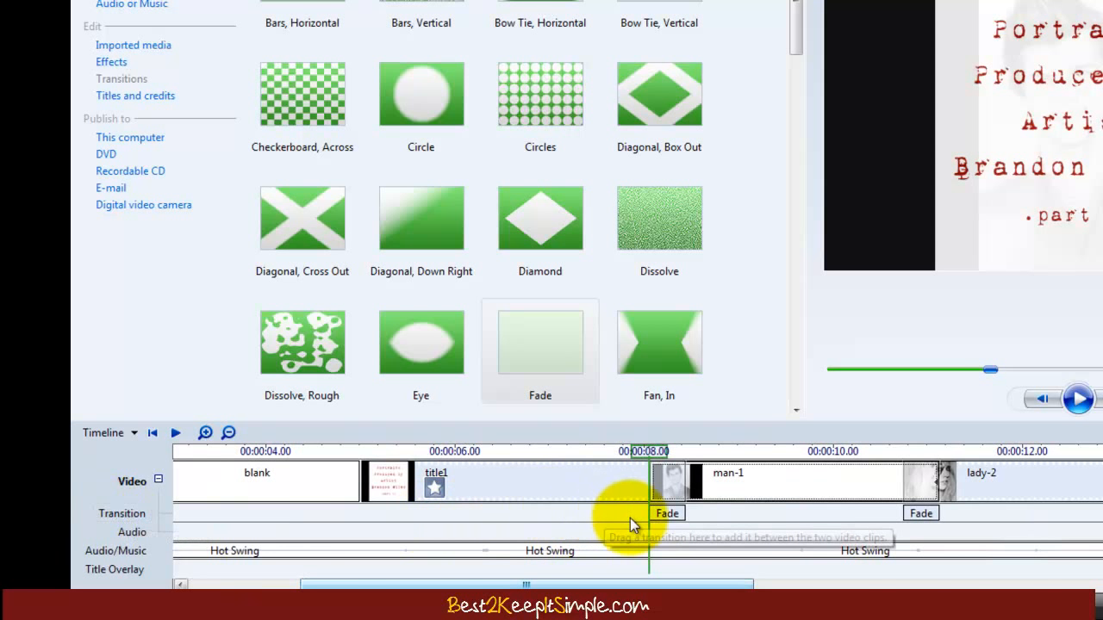
{"action": "scroll", "coordinate": [629, 504], "scroll_direction": "down", "scroll_amount": 3}
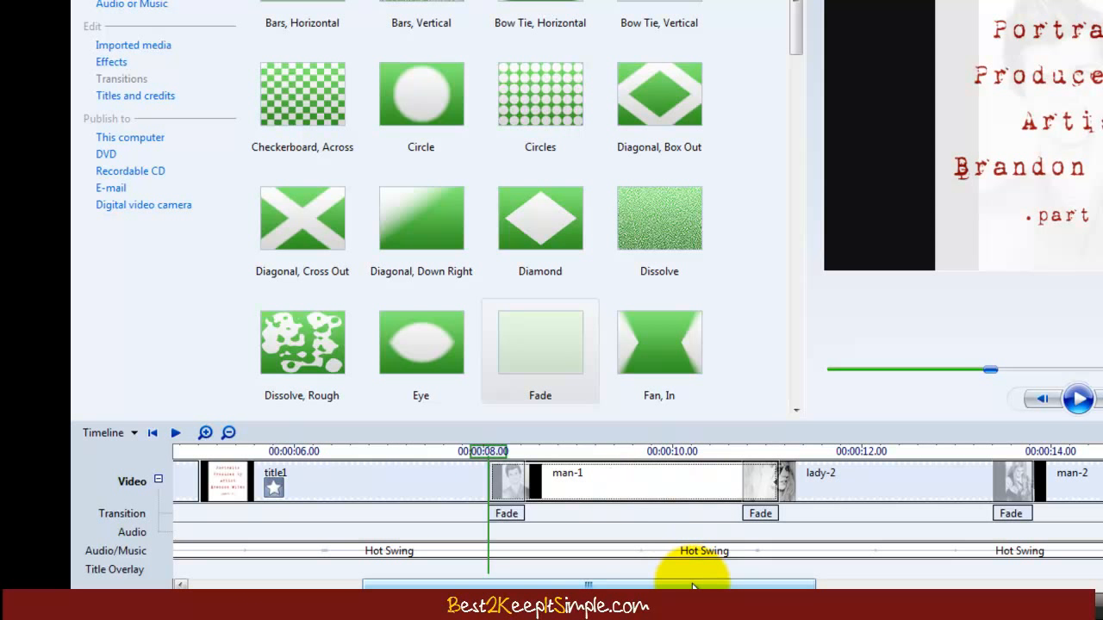
{"action": "left_click_drag", "start_coordinate": [694, 586], "coordinate": [445, 588]}
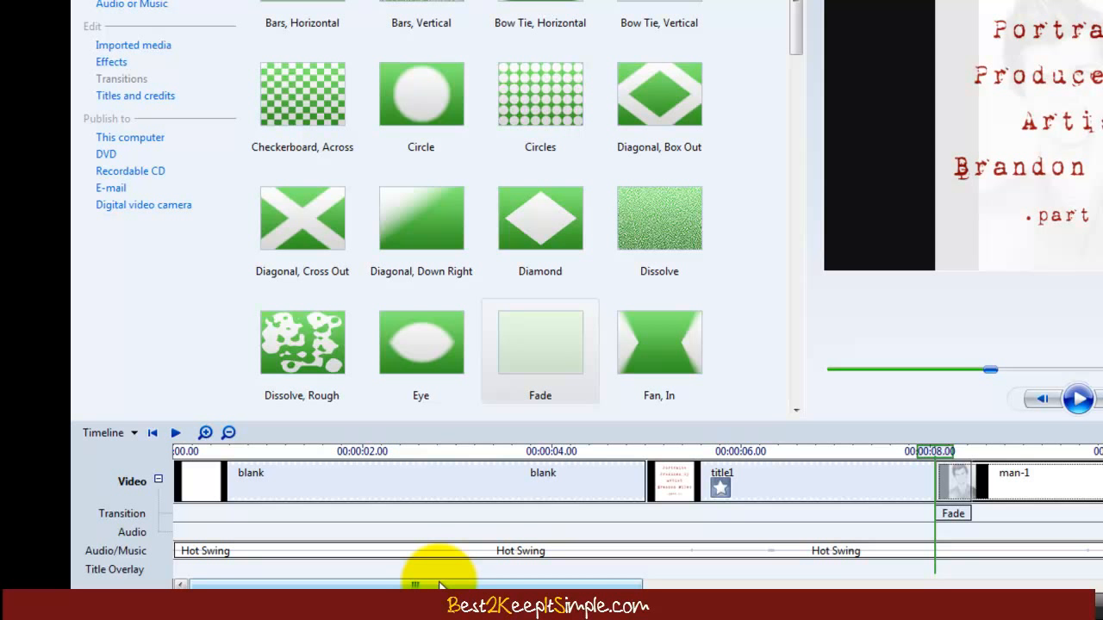
{"action": "left_click", "coordinate": [393, 552]}
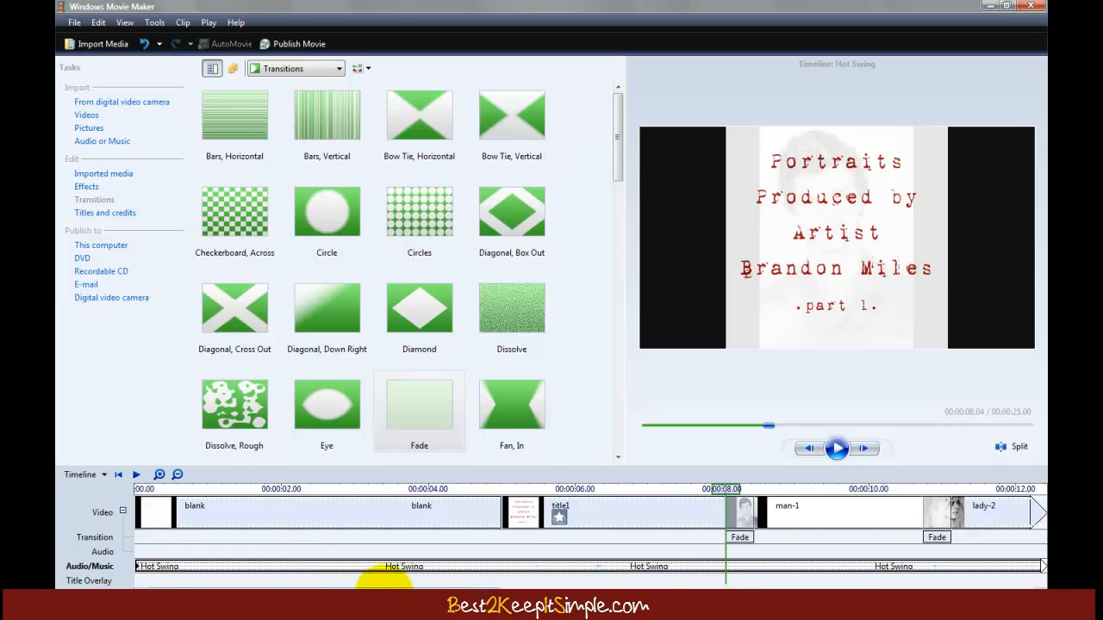
{"action": "left_click_drag", "start_coordinate": [354, 586], "coordinate": [271, 588]}
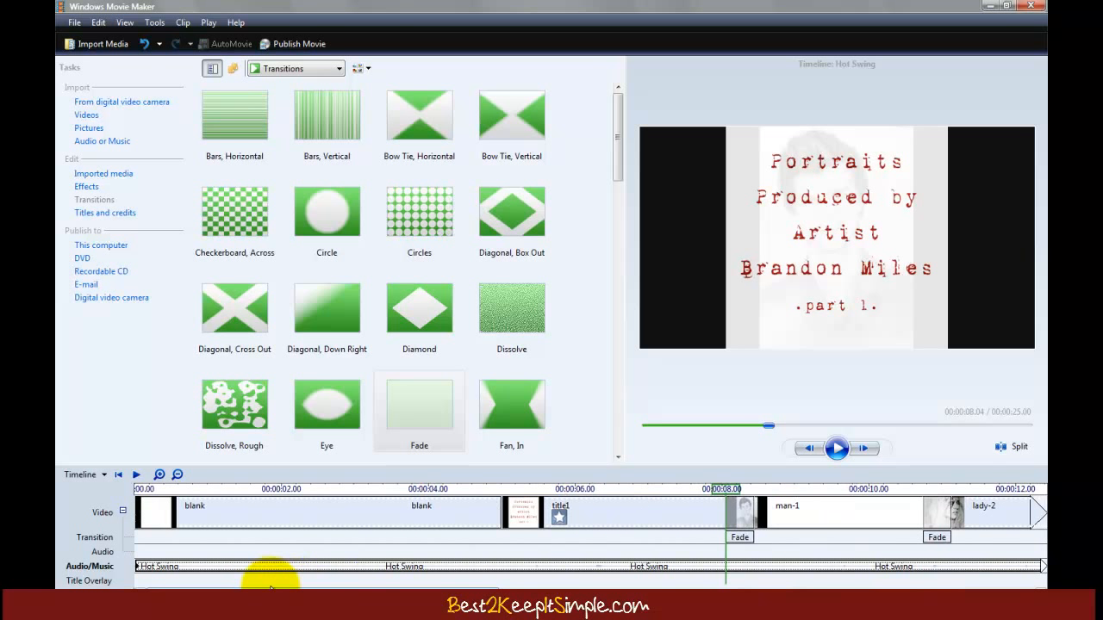
{"action": "left_click", "coordinate": [357, 514]}
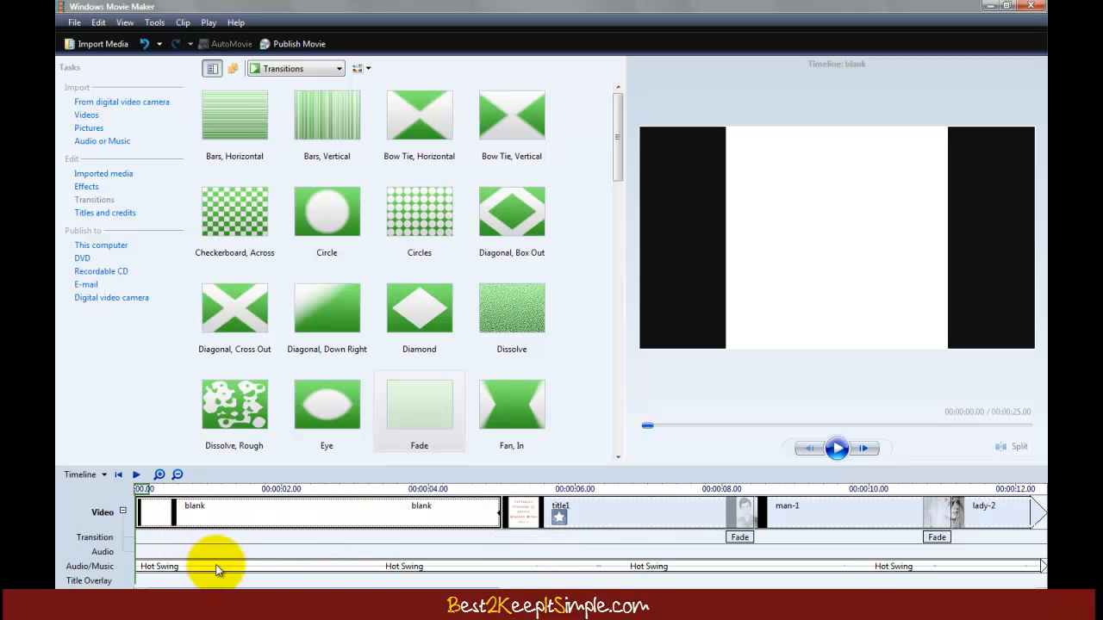
{"action": "left_click", "coordinate": [485, 569]}
{"action": "left_click_drag", "start_coordinate": [485, 572], "coordinate": [474, 571]}
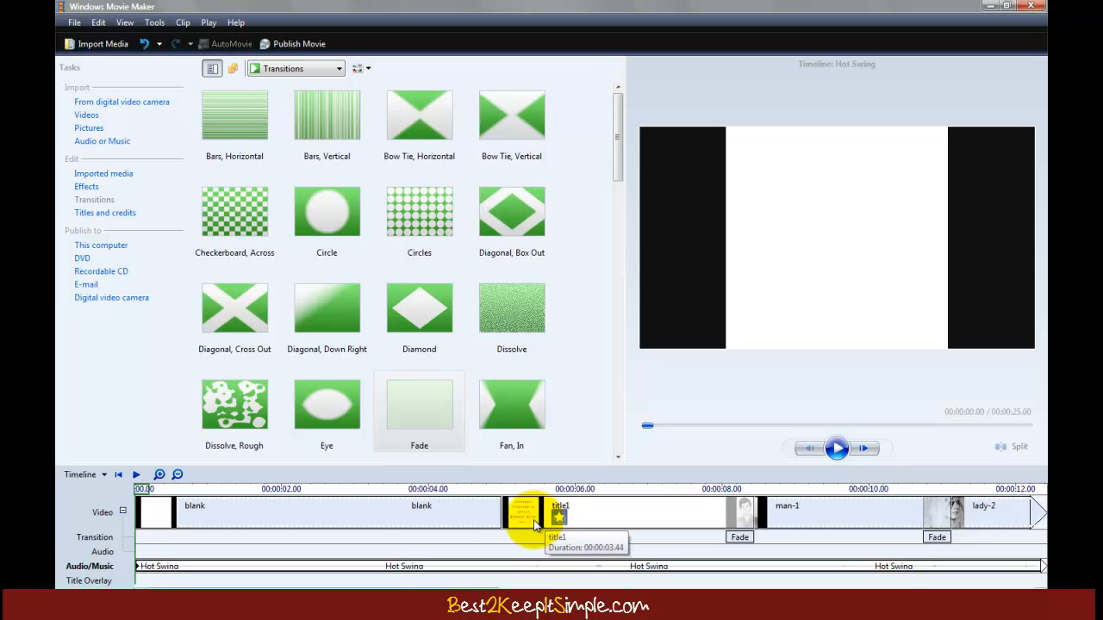
{"action": "right_click", "coordinate": [224, 563]}
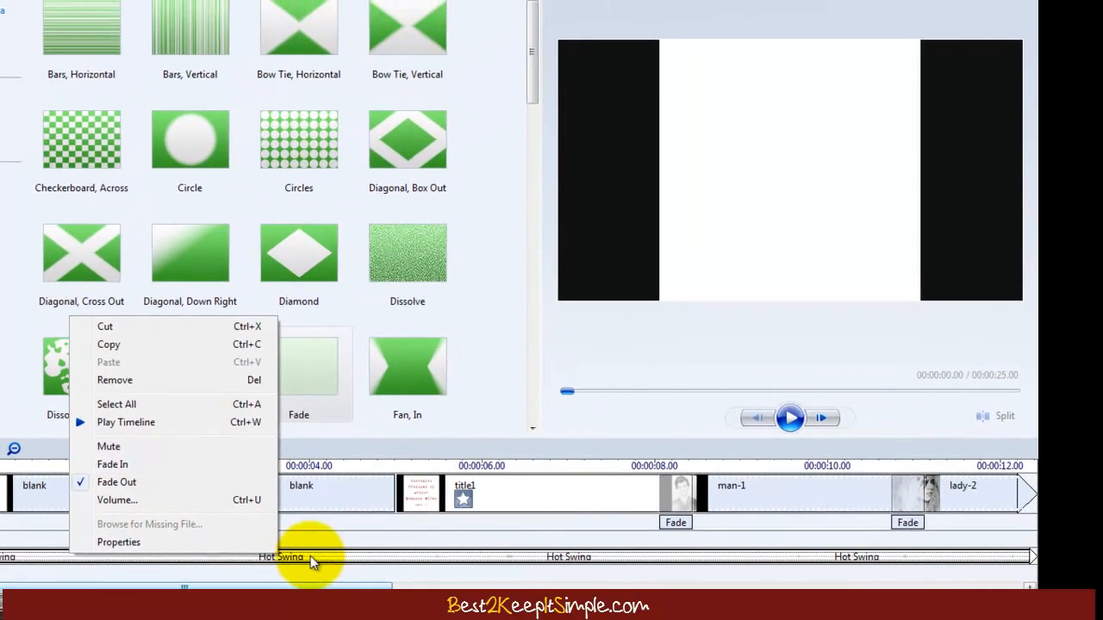
{"action": "left_click", "coordinate": [355, 553]}
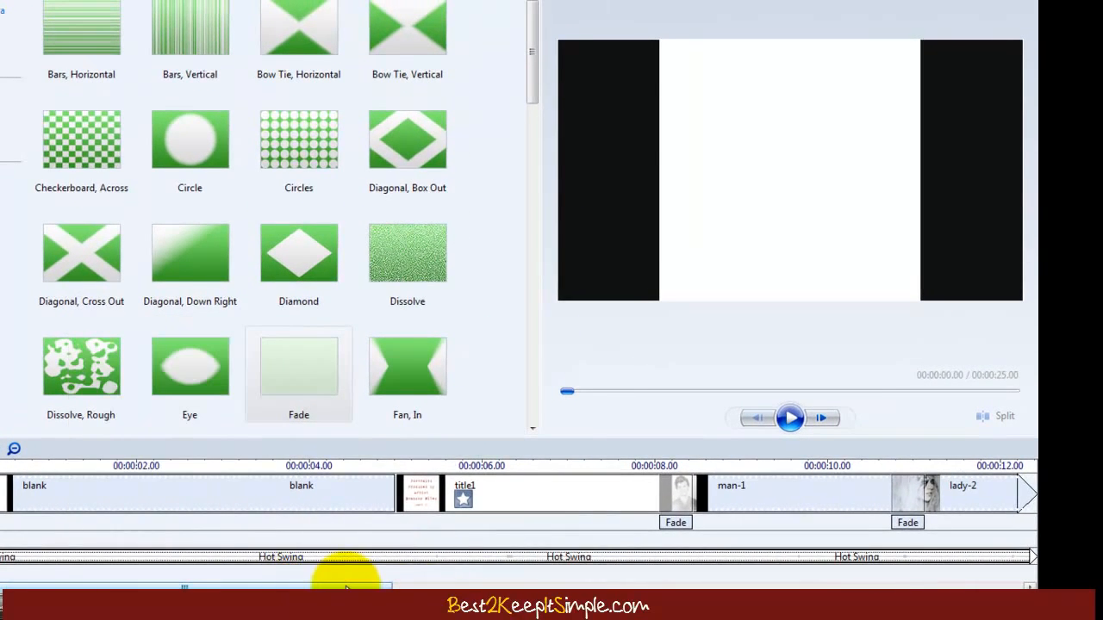
{"action": "left_click_drag", "start_coordinate": [438, 589], "coordinate": [611, 591]}
{"action": "left_click_drag", "start_coordinate": [544, 579], "coordinate": [869, 561]}
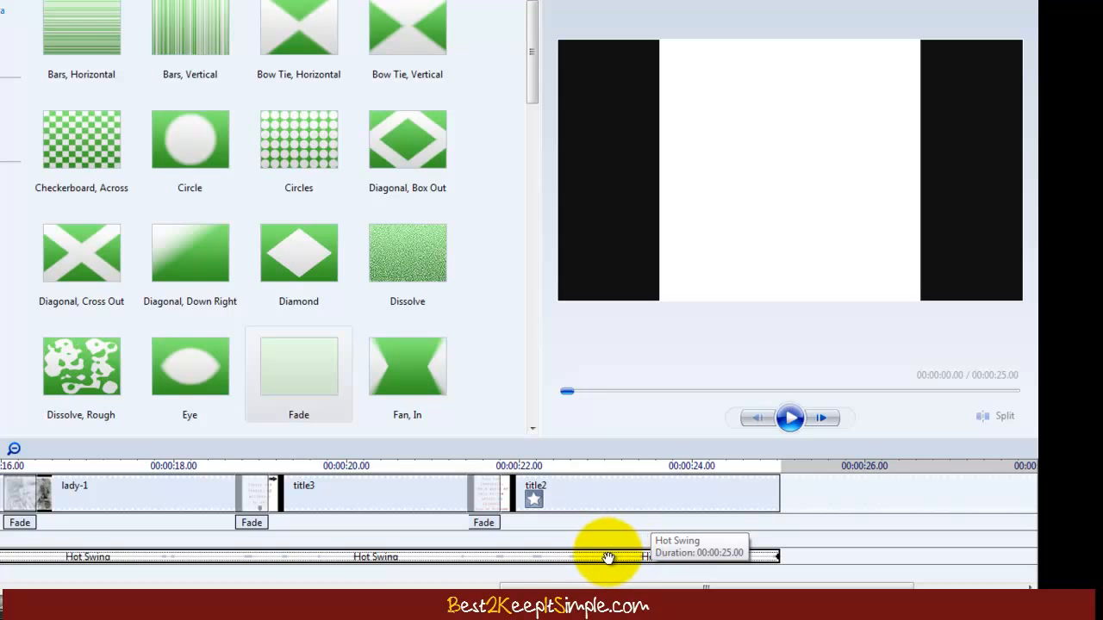
{"action": "left_click", "coordinate": [730, 562]}
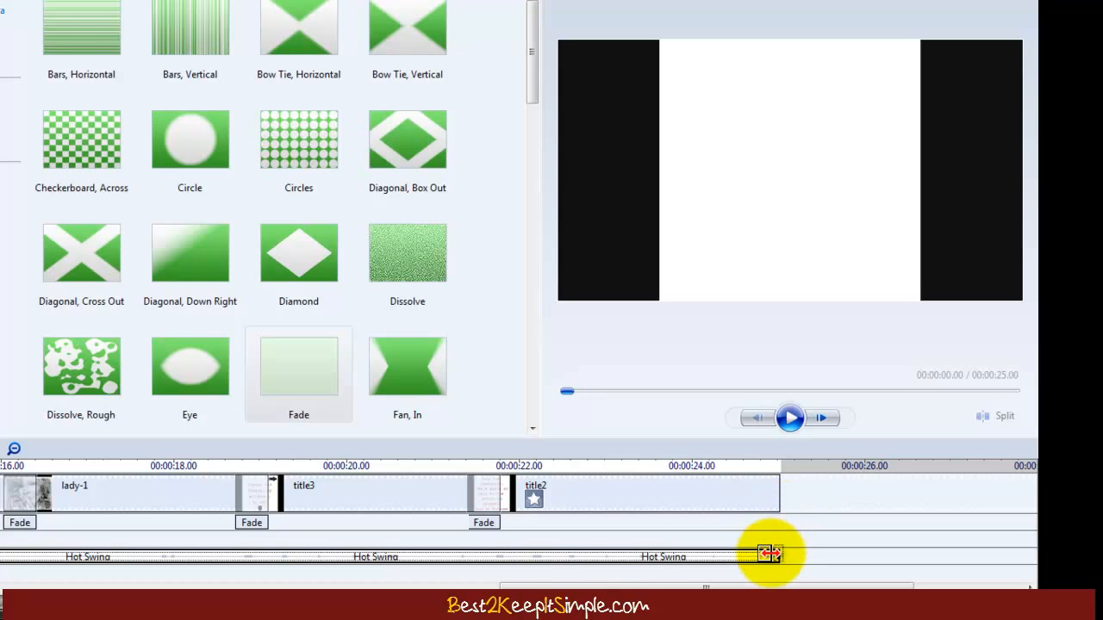
{"action": "left_click_drag", "start_coordinate": [738, 583], "coordinate": [140, 581]}
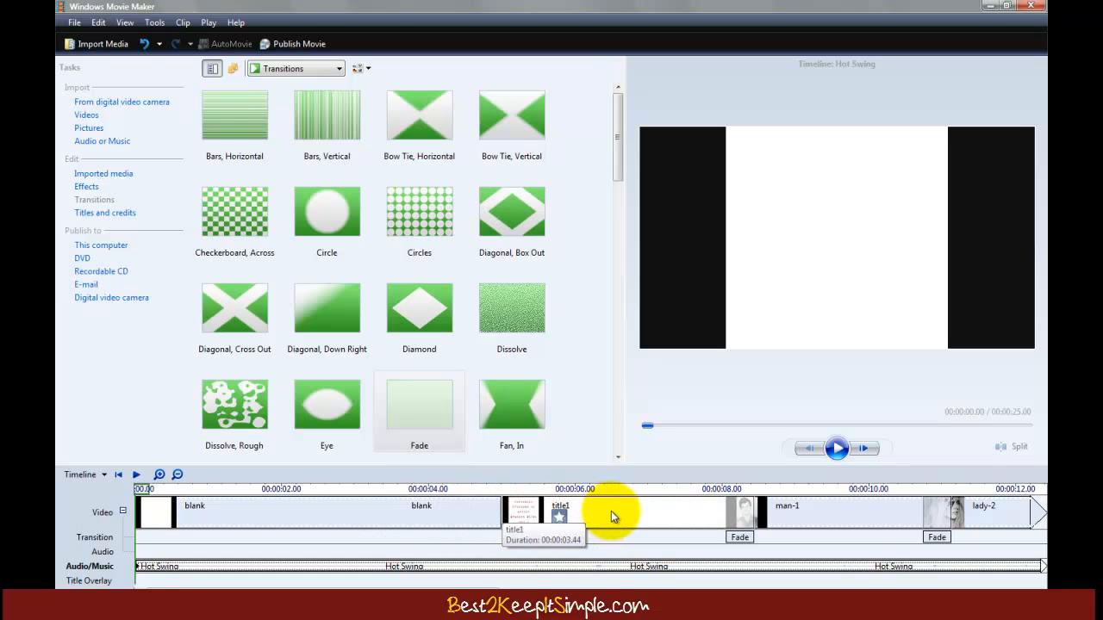
Step: Scroll through the timeline, then save the project with File > Save Project
{"action": "left_click_drag", "start_coordinate": [460, 593], "coordinate": [553, 593]}
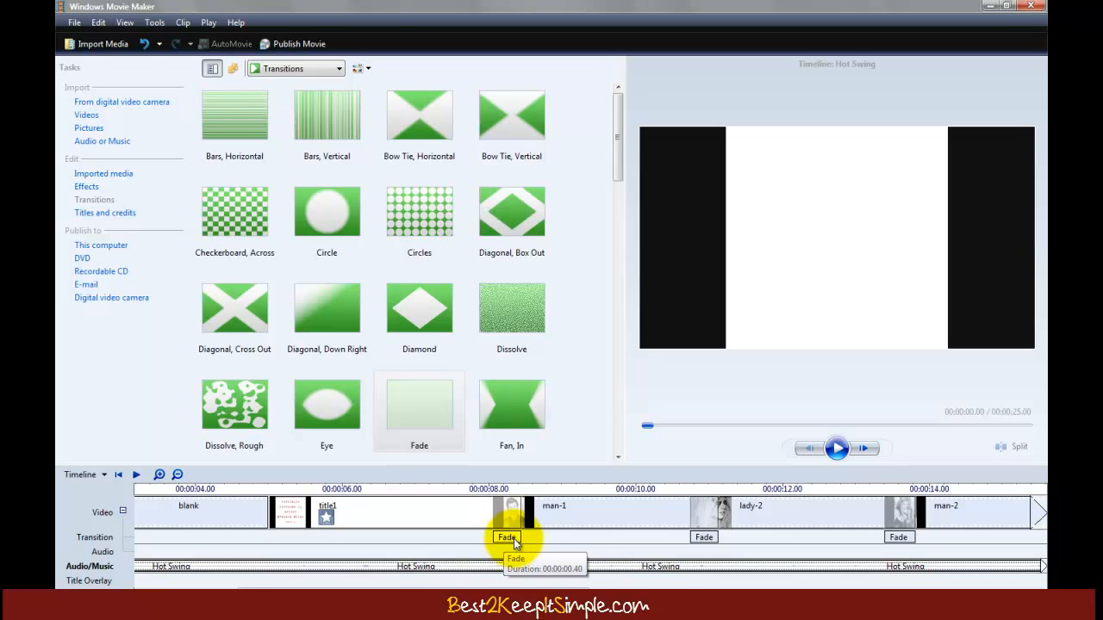
{"action": "left_click_drag", "start_coordinate": [382, 593], "coordinate": [222, 592]}
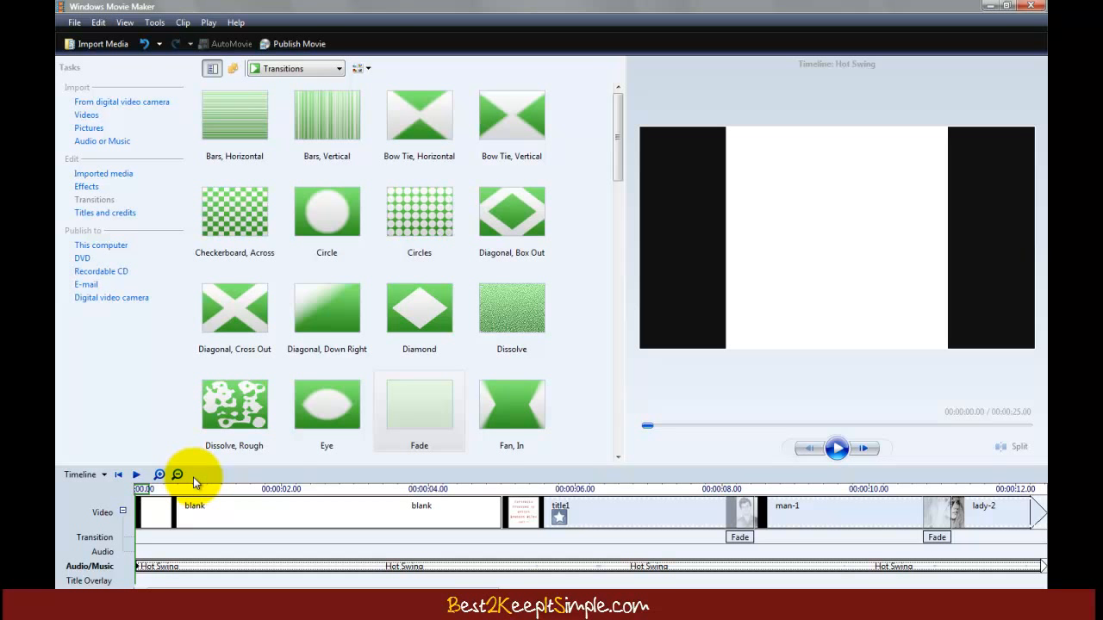
{"action": "left_click", "coordinate": [141, 100]}
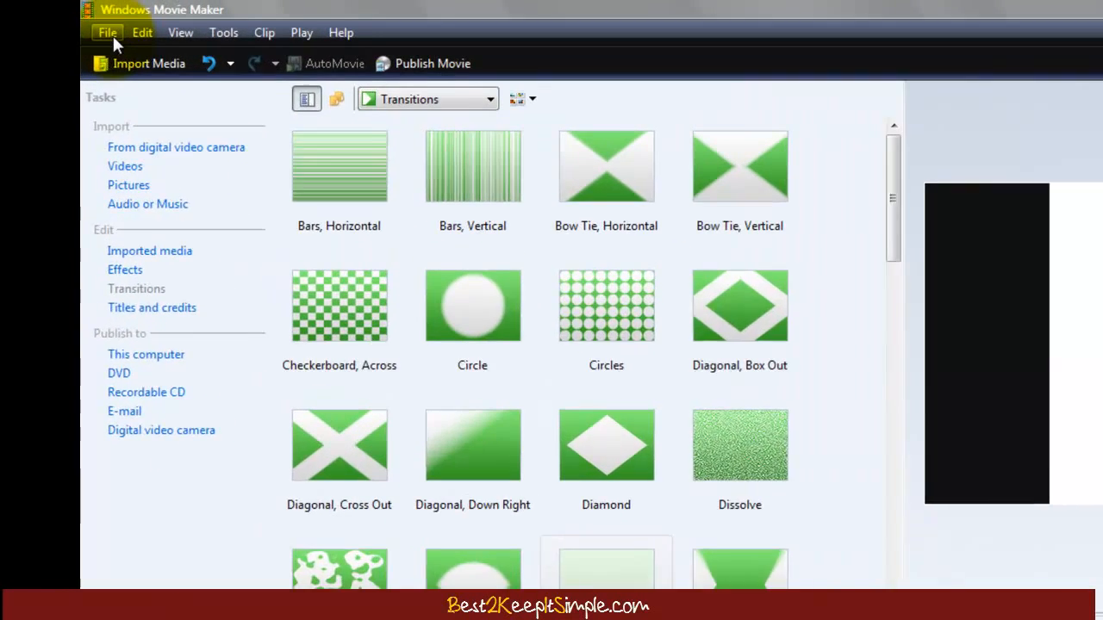
{"action": "left_click", "coordinate": [74, 22]}
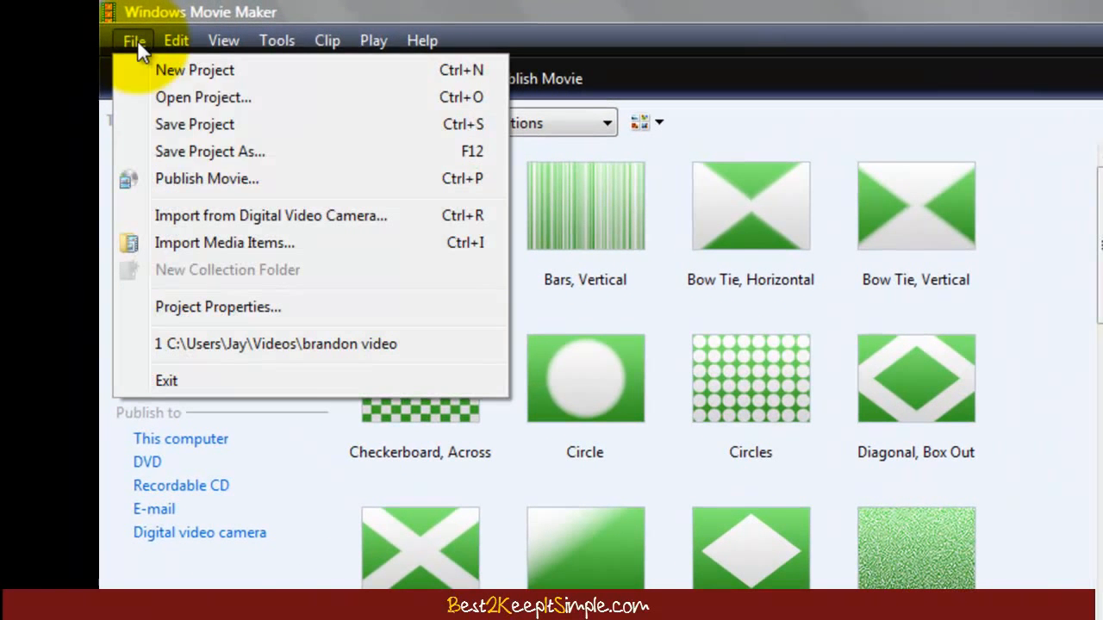
{"action": "left_click", "coordinate": [226, 124]}
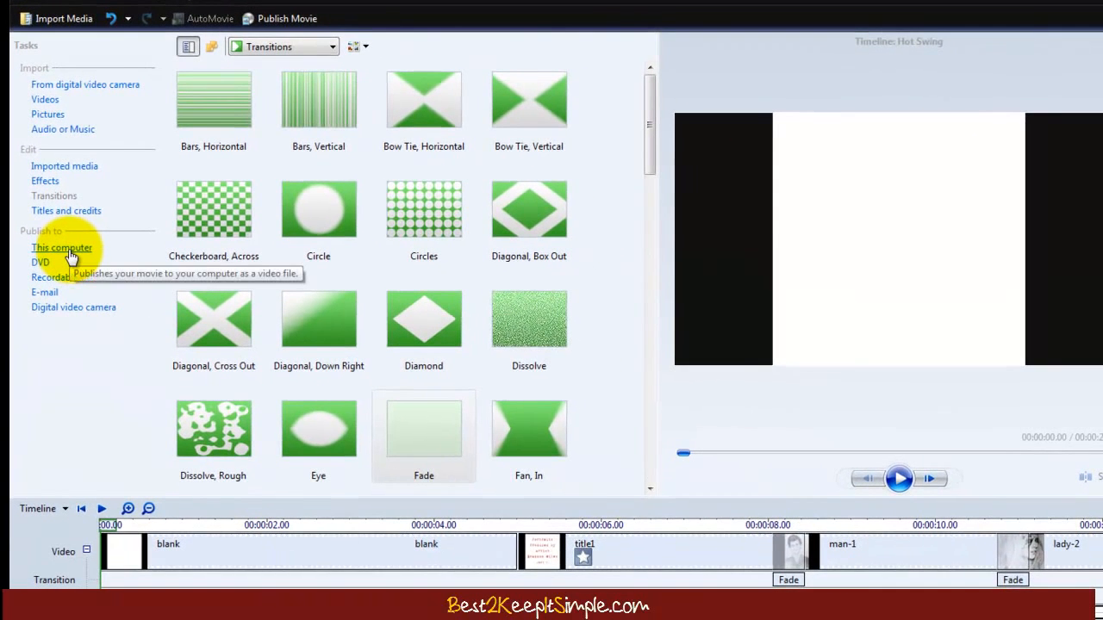
Step: Publish the movie to this computer, keeping Videos as the location, as a WMV file
{"action": "left_click", "coordinate": [71, 253]}
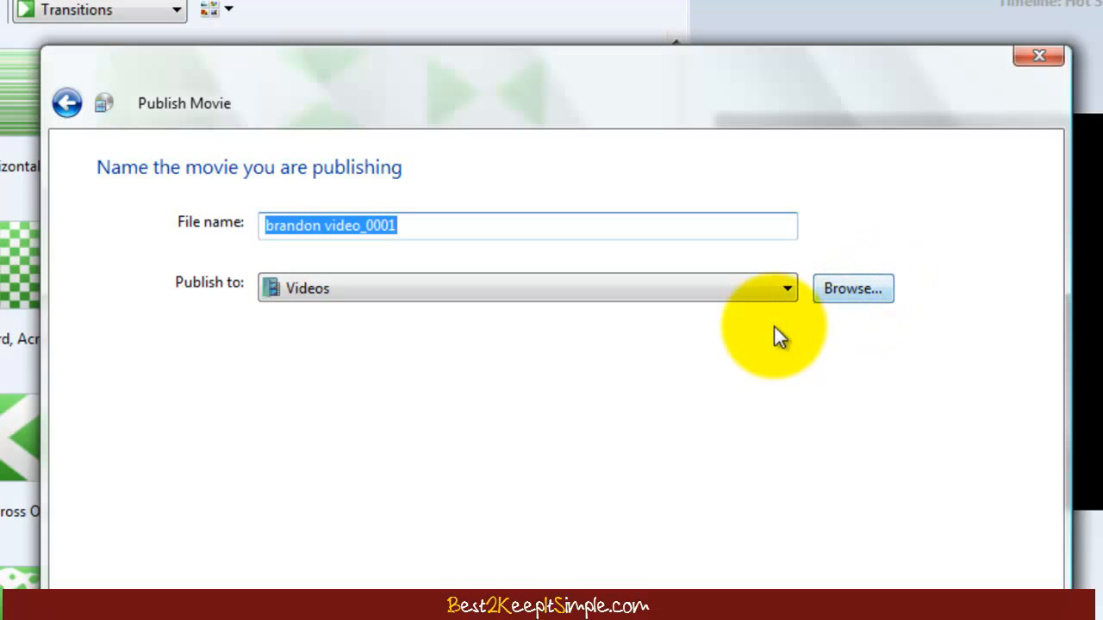
{"action": "left_click", "coordinate": [786, 293]}
{"action": "left_click", "coordinate": [786, 293]}
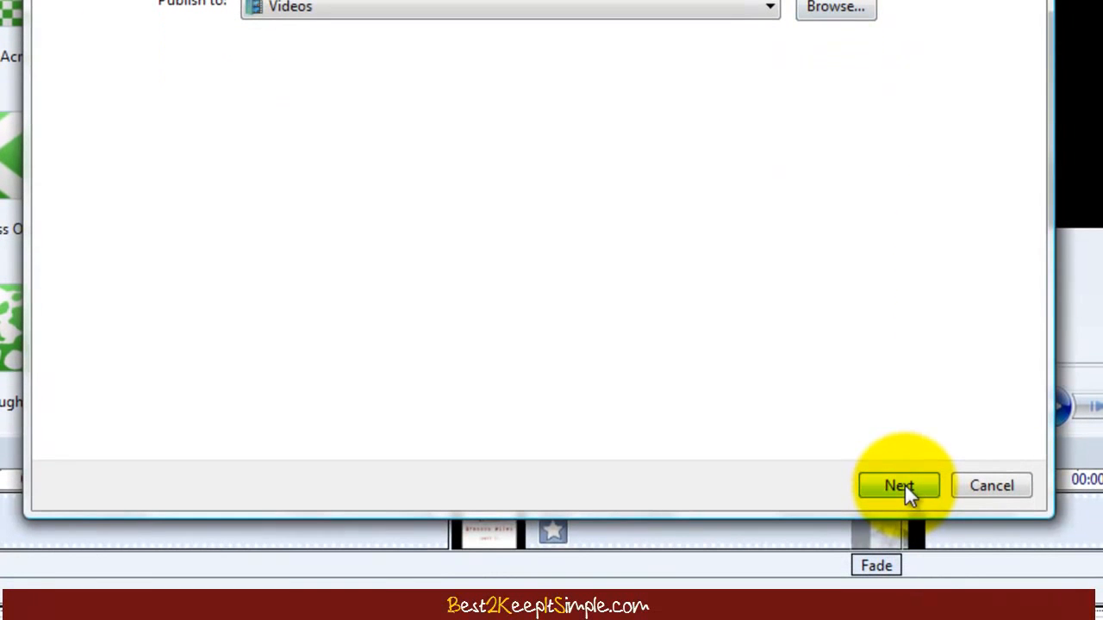
{"action": "left_click", "coordinate": [904, 561]}
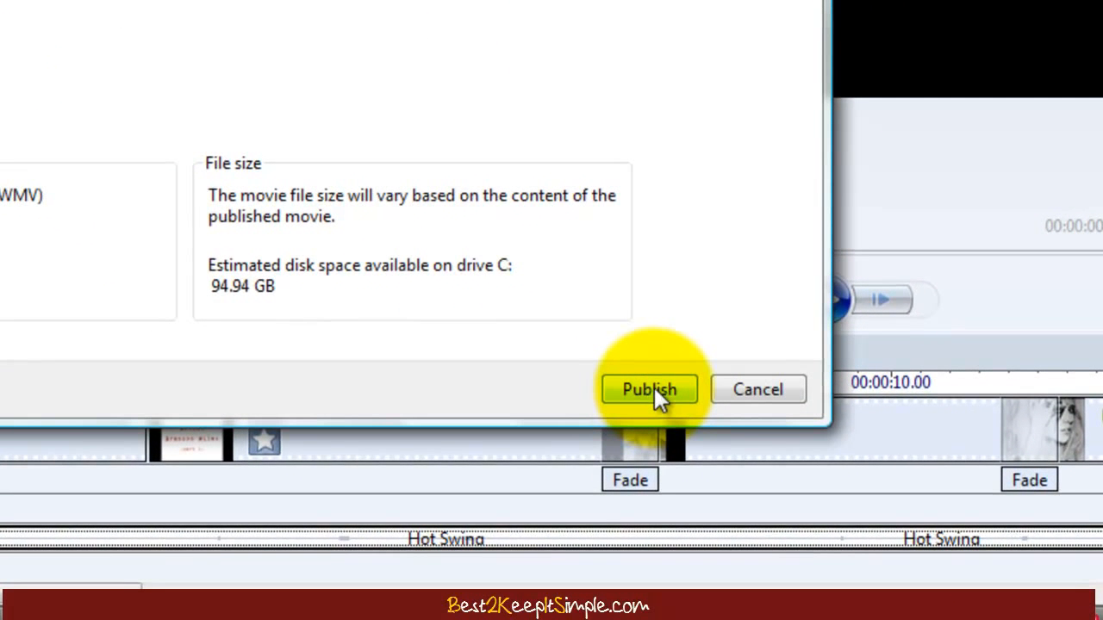
{"action": "left_click", "coordinate": [654, 387]}
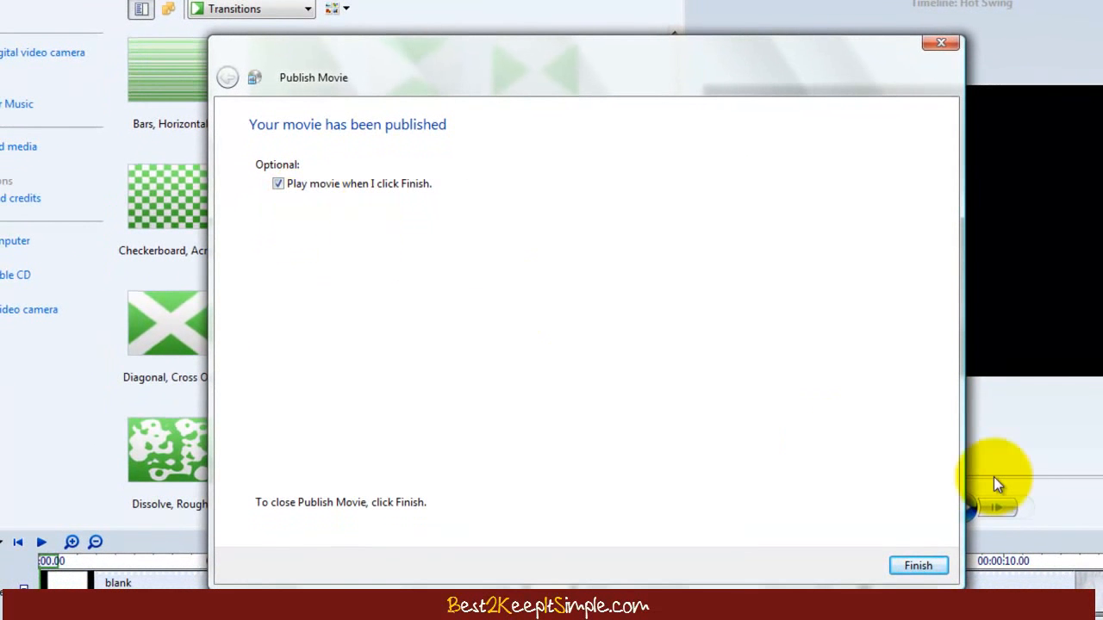
Step: Finish the wizard to play the brandon video, moving the Media Player window up and right
{"action": "left_click", "coordinate": [918, 566]}
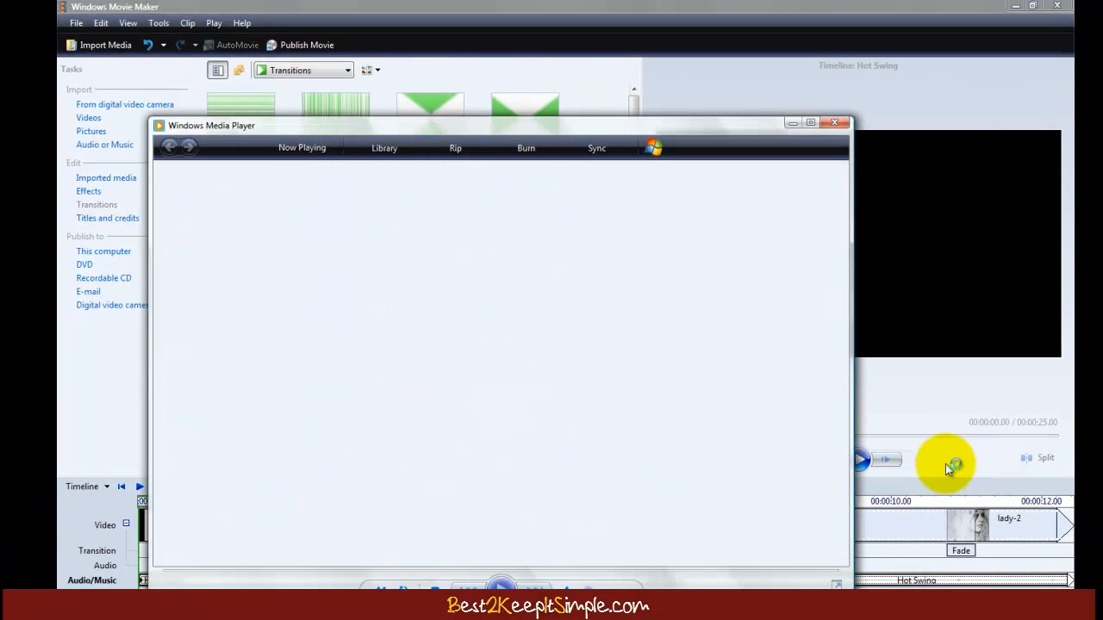
{"action": "left_click_drag", "start_coordinate": [763, 123], "coordinate": [782, 89]}
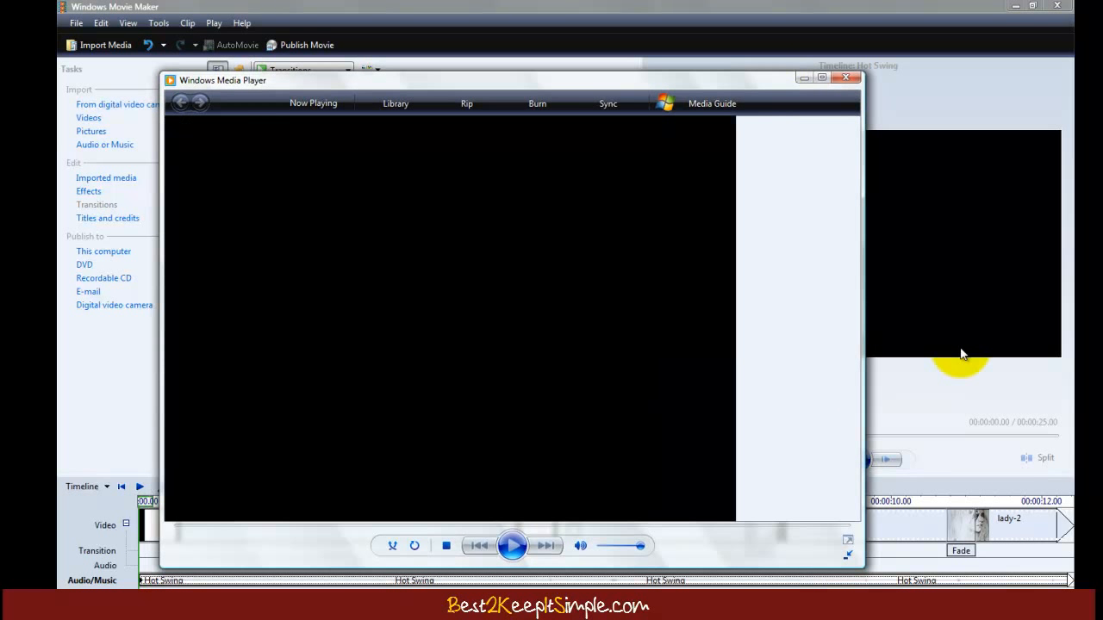
{"action": "left_click_drag", "start_coordinate": [726, 122], "coordinate": [785, 64]}
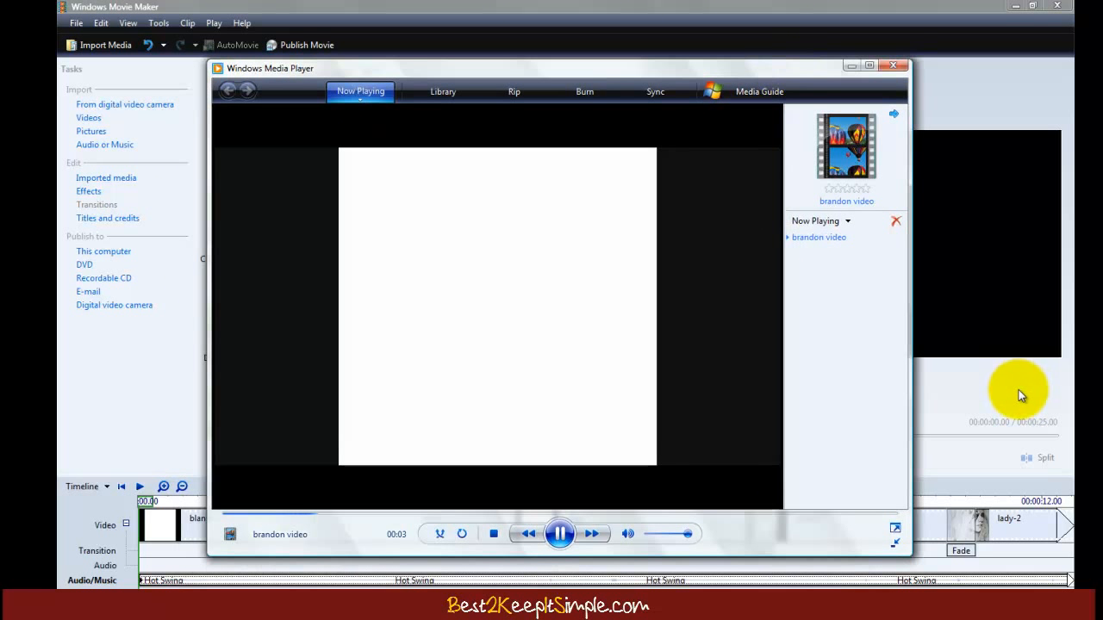